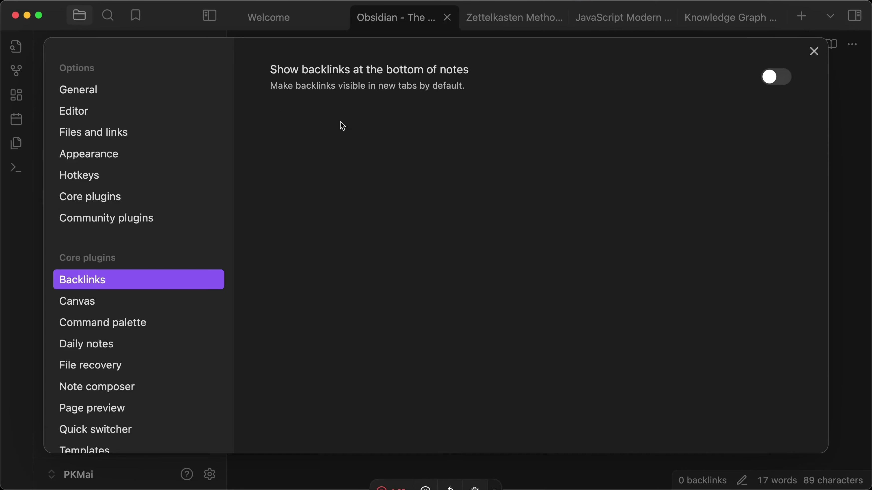
- Enable showing backlinks at the bottom of notes and close the settings
left_click(780, 76)
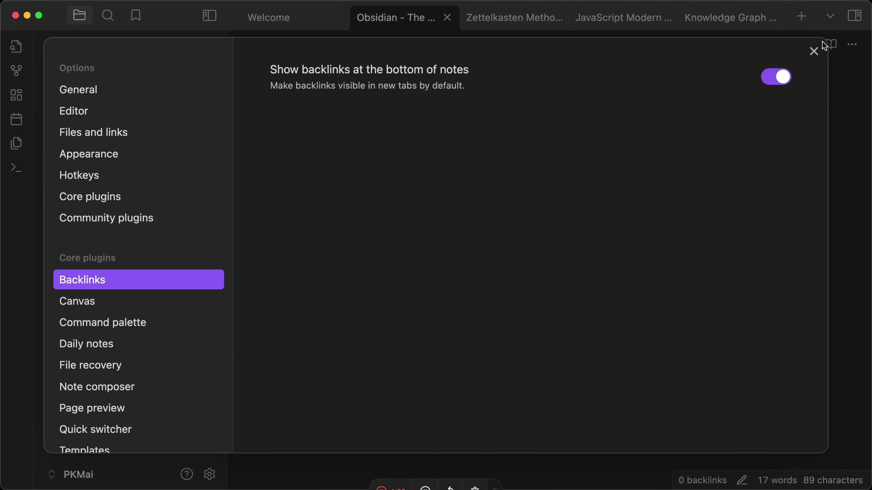
left_click(814, 51)
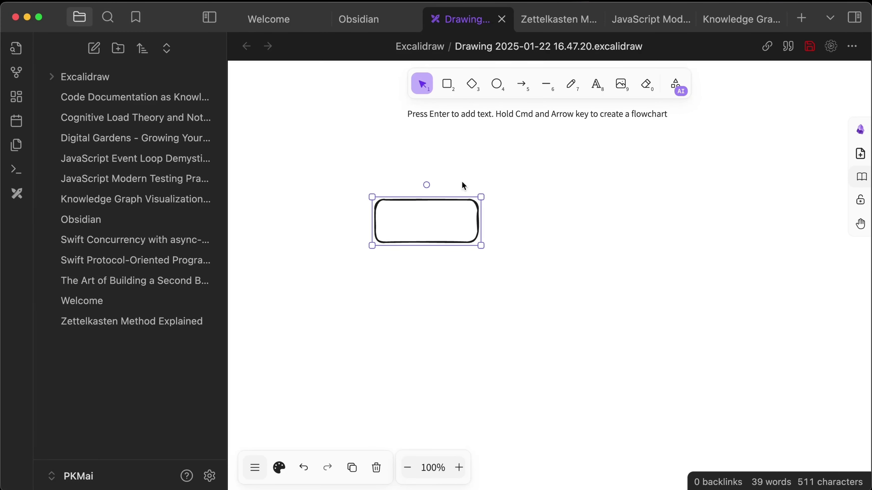
- Label the existing rectangle "collab?" and draw two empty rectangles side by side below it
double_click(416, 224)
type("collab?")
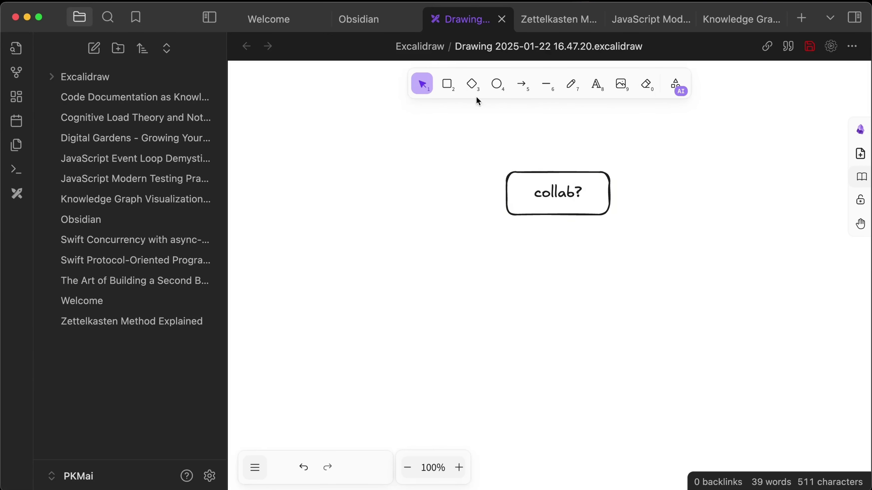
key("r")
left_click_drag(396, 281, 516, 328)
key("r")
left_click_drag(573, 279, 709, 328)
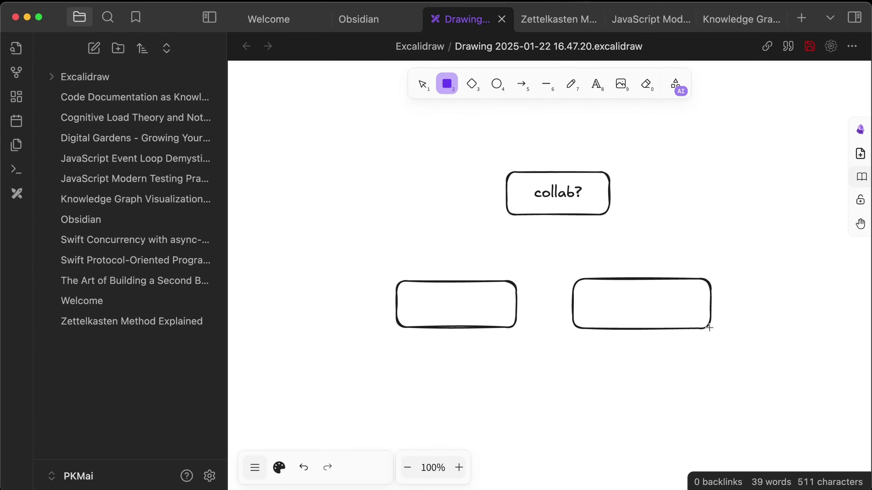
- Connect the "collab?" box to the lower-left rectangle with an arrow
left_click(520, 84)
left_click(549, 215)
left_click(456, 275)
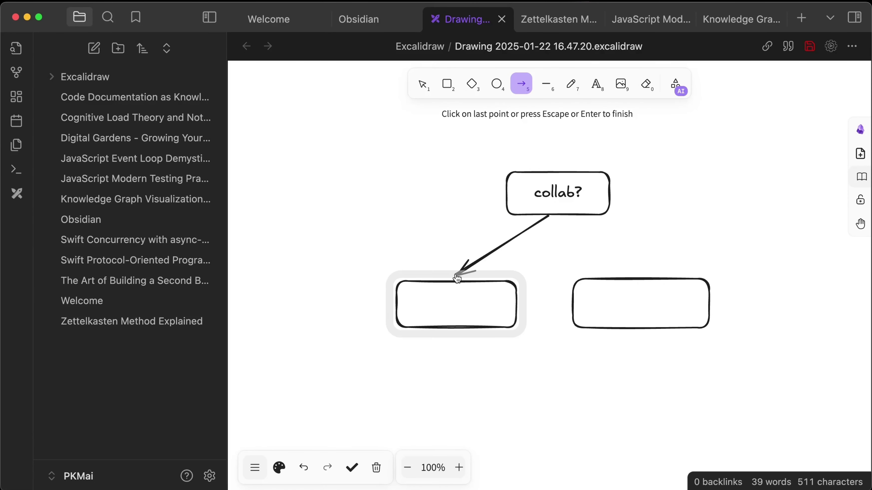
key("Escape")
key("a")
key("super+w")
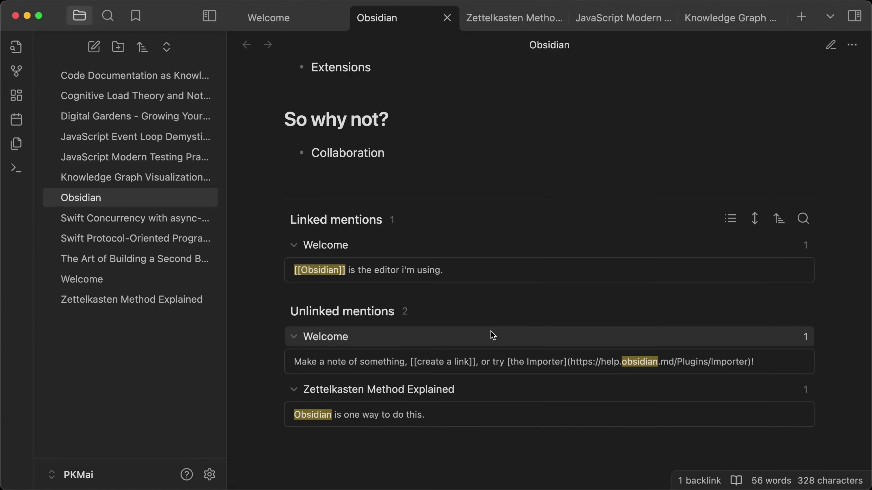
- Exit restricted mode by turning on community plugins, and close the settings
key("super+comma")
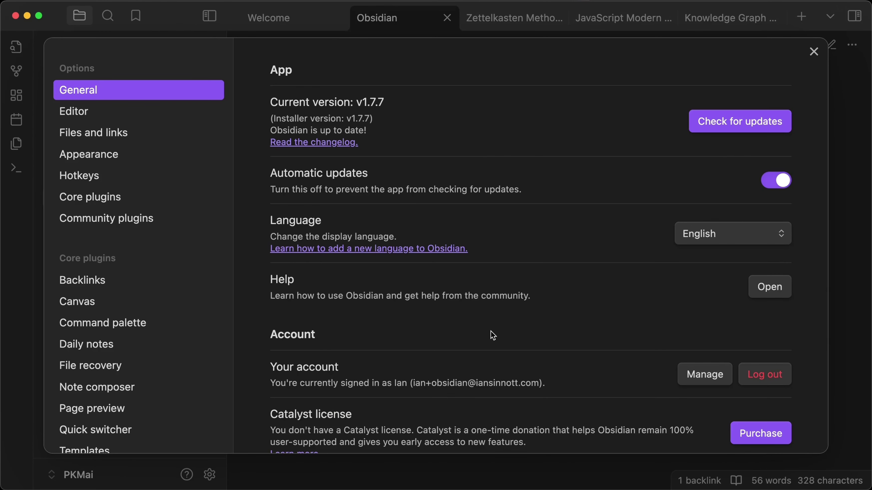
left_click(142, 227)
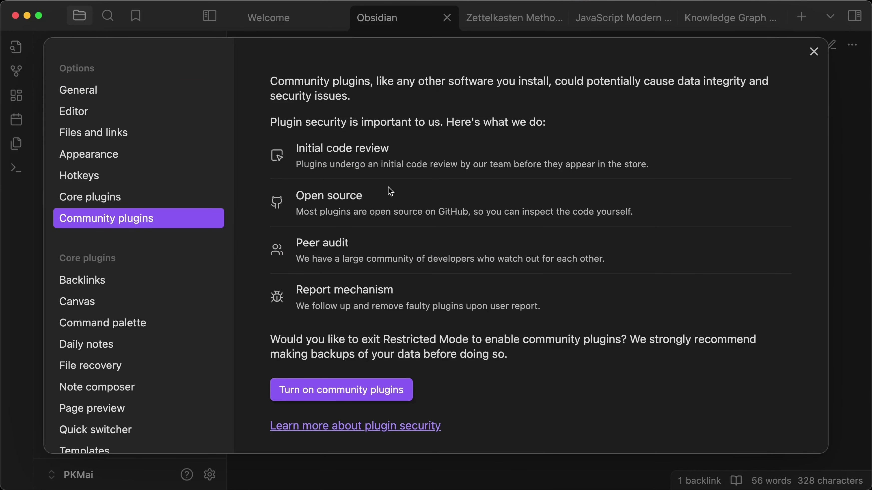
scroll(473, 190, "down", 2)
left_click(367, 356)
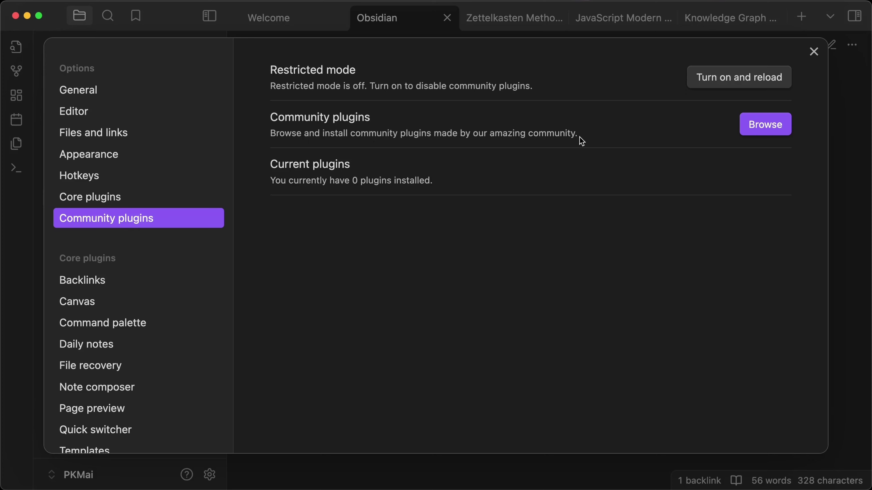
key("Escape")
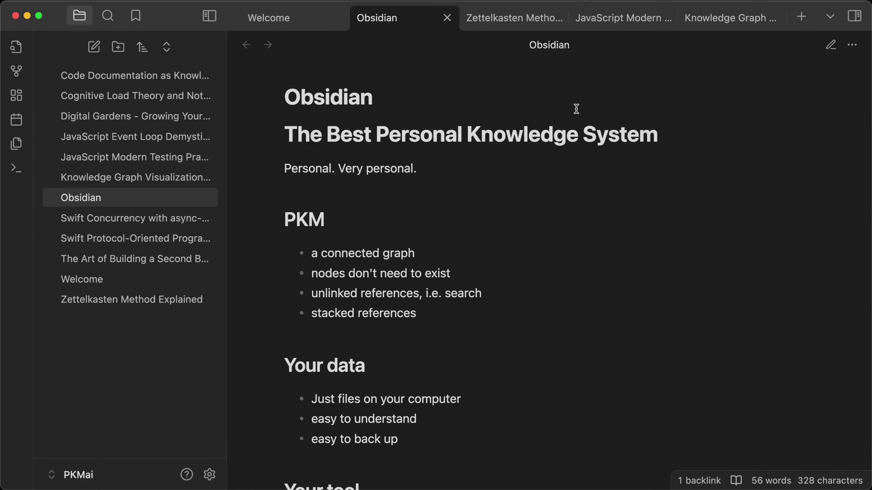
- Turn on community plugins in the settings and open the community plugin catalogue
key("super+comma")
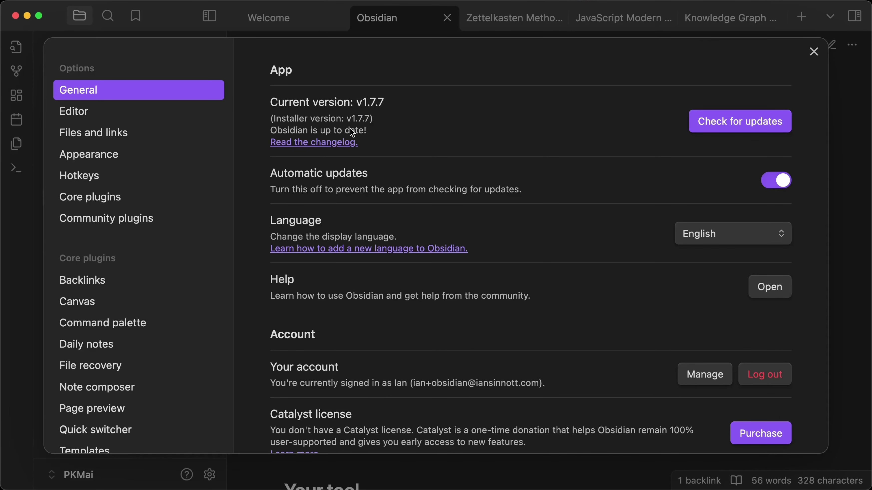
left_click(137, 224)
left_click(350, 395)
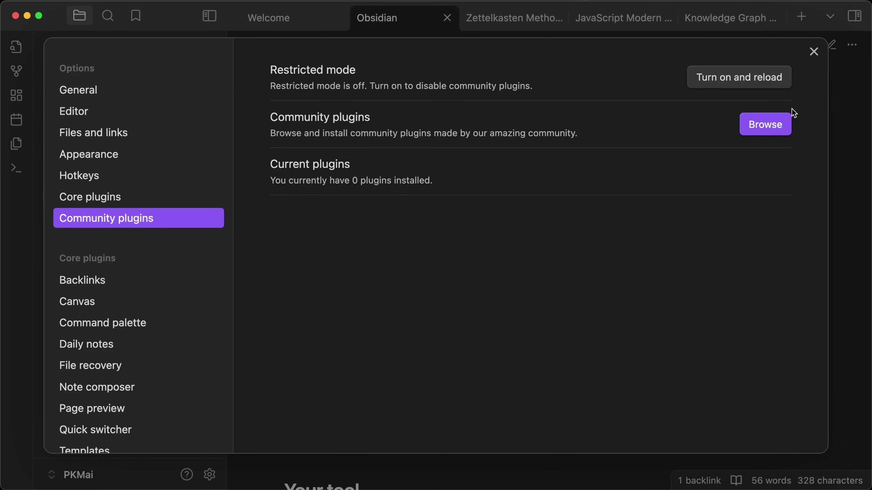
left_click(775, 125)
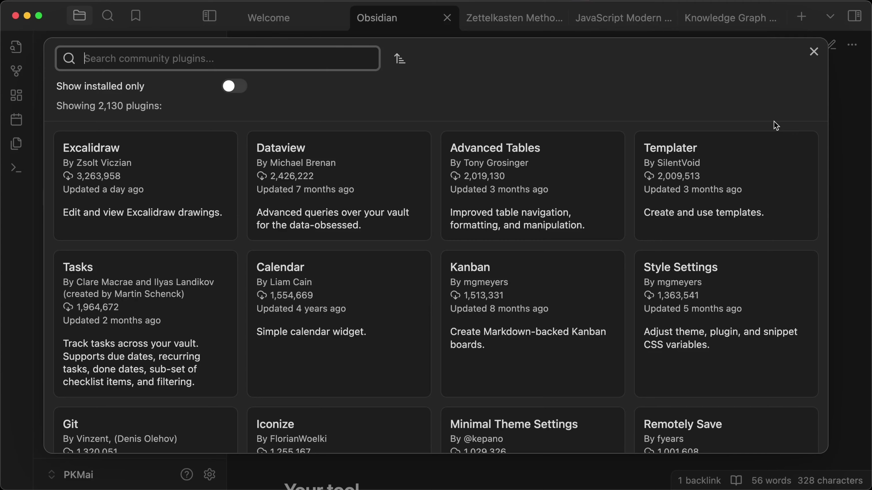
- Install and enable the Excalidraw community plugin, and dismiss its welcome message
key("Return")
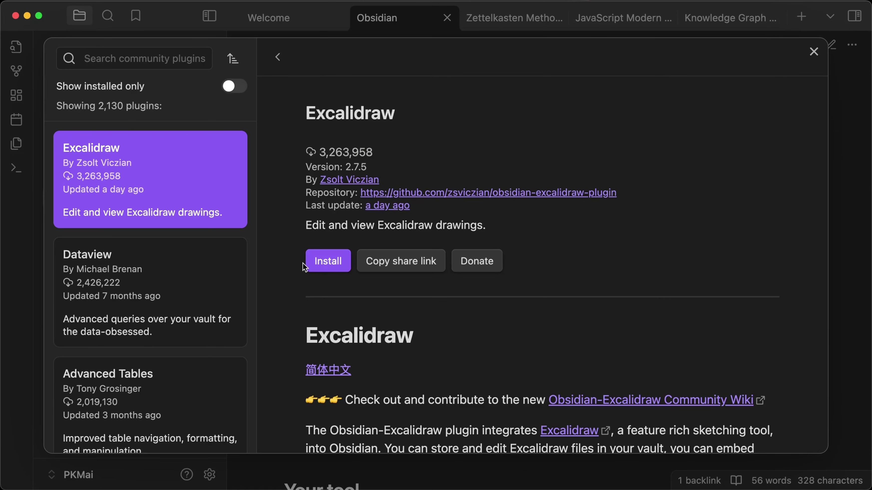
left_click(330, 267)
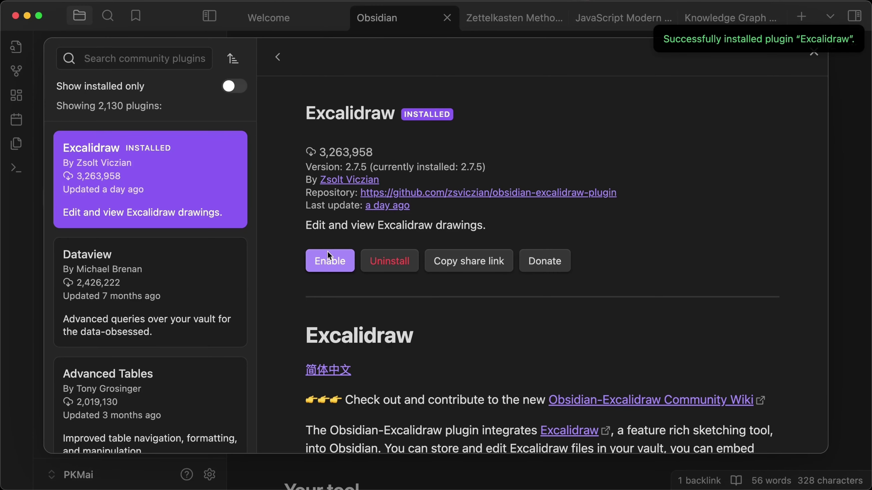
left_click(327, 258)
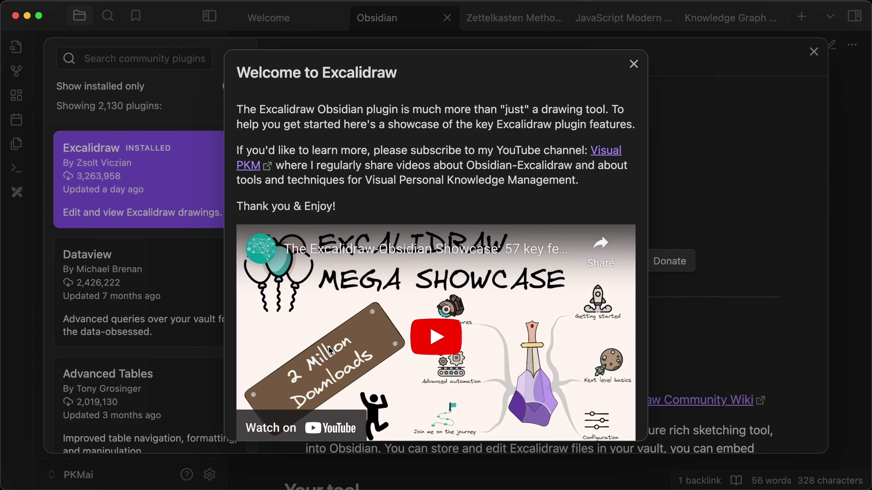
left_click(633, 63)
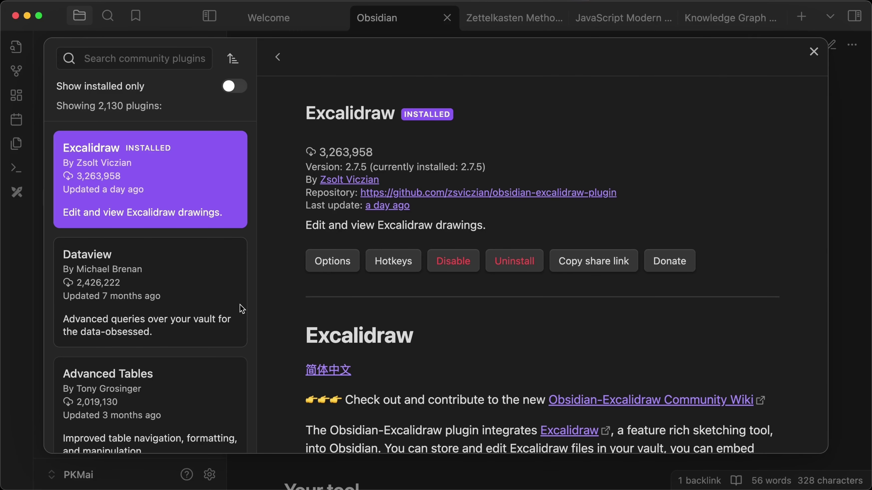
- Install and enable the Dataview community plugin
left_click(185, 291)
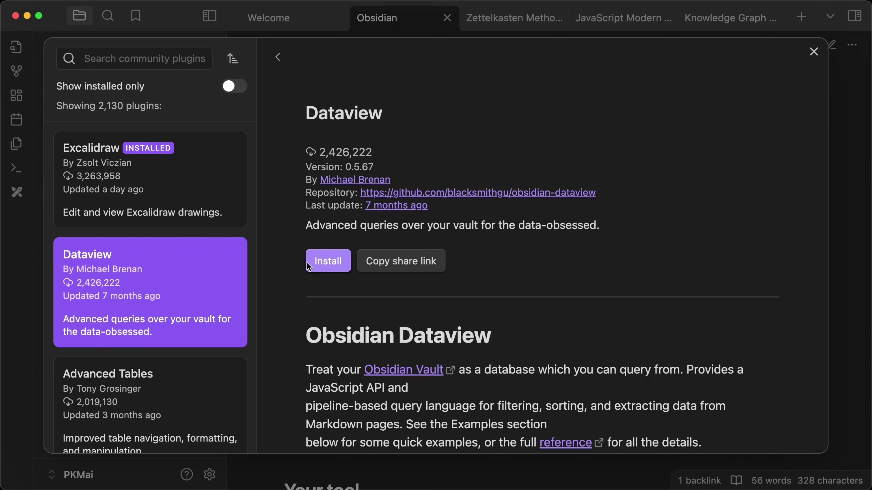
scroll(223, 261, "down", 5)
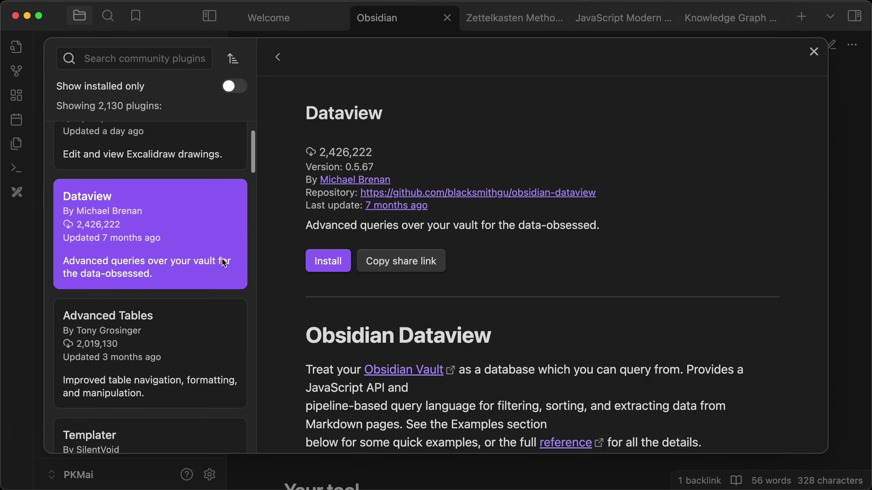
left_click(329, 260)
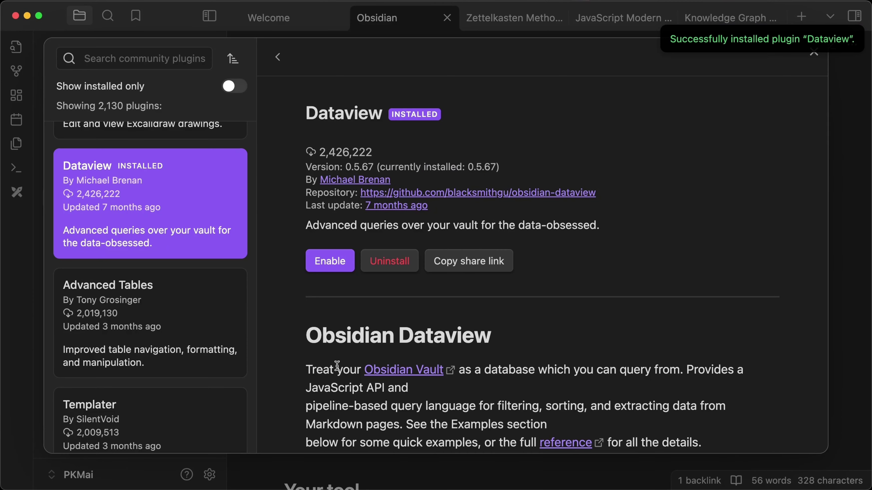
left_click(332, 267)
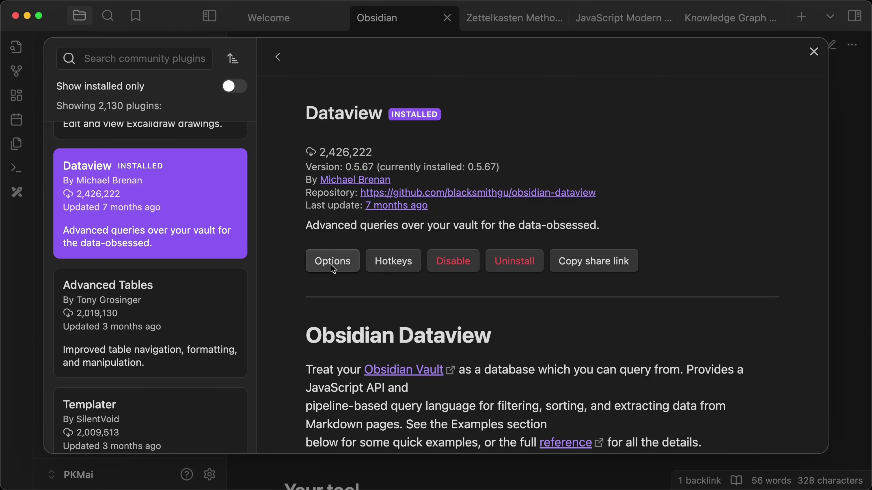
- Enable JavaScript queries and inline JavaScript queries in the Dataview options, and close the settings
left_click(332, 267)
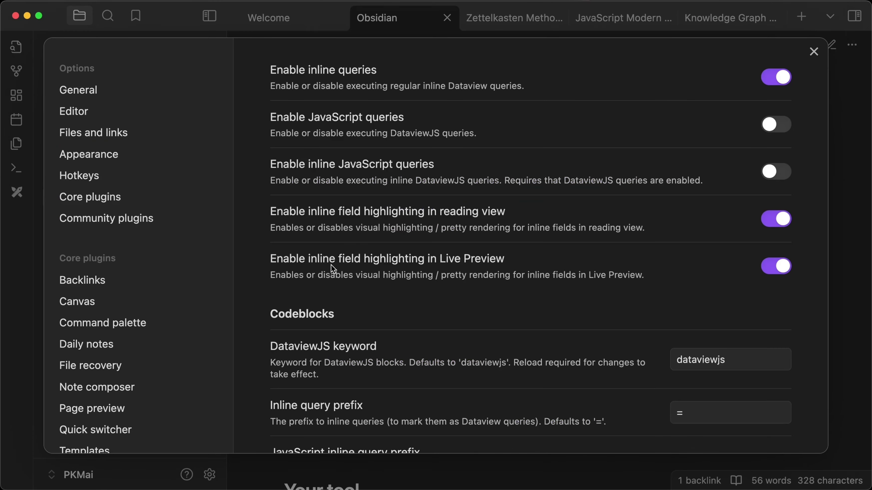
left_click(776, 172)
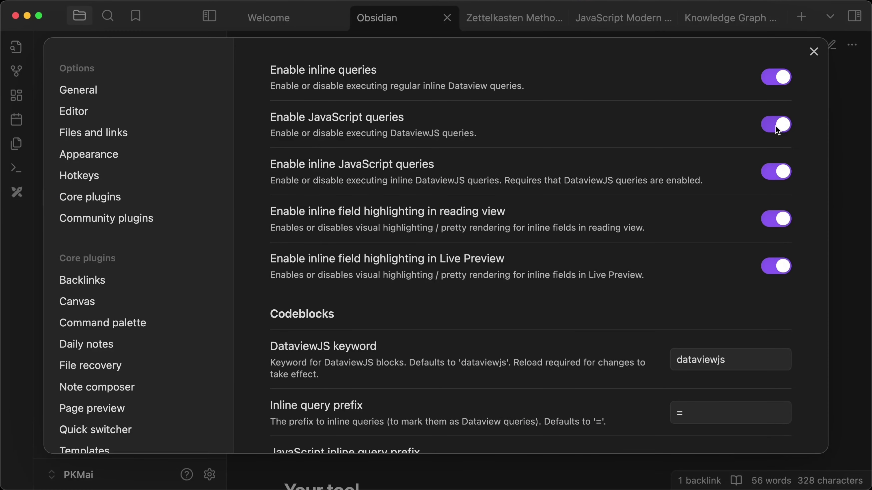
left_click(814, 52)
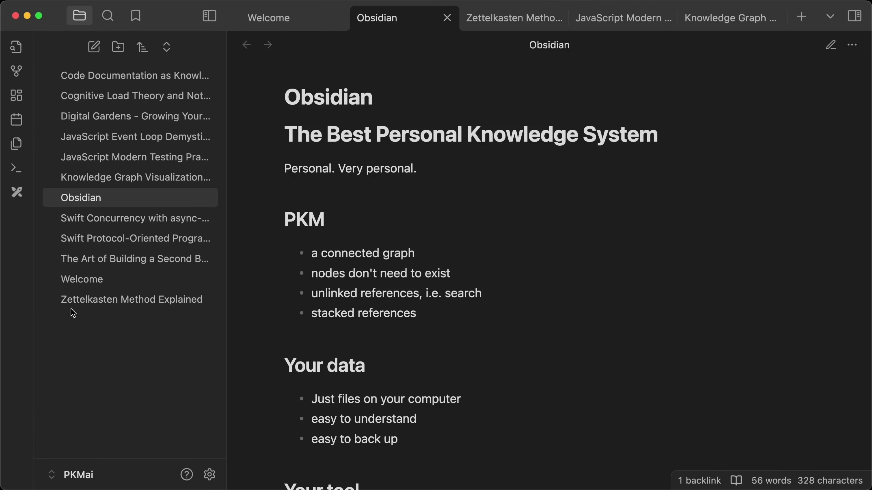
- Create a new Excalidraw drawing
left_click(17, 193)
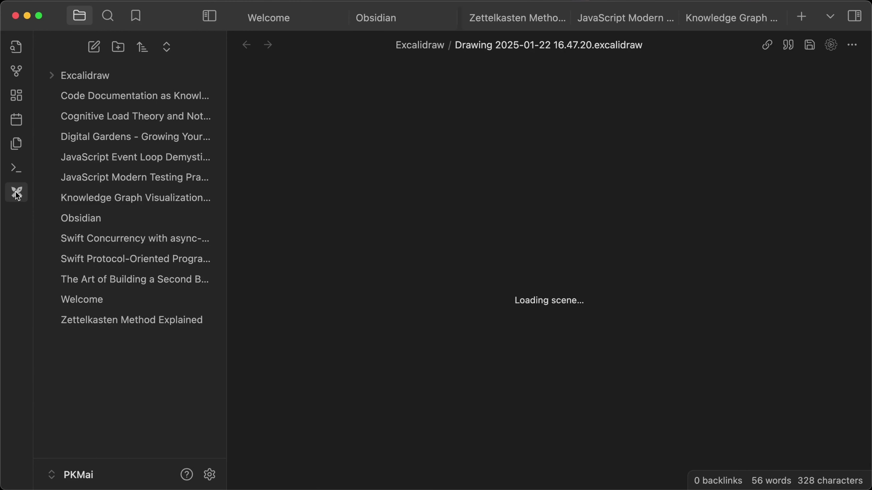
- Sketch freehand pen strokes on the canvas: an X inside a rounded shape, and crossing lines beside it
key("7")
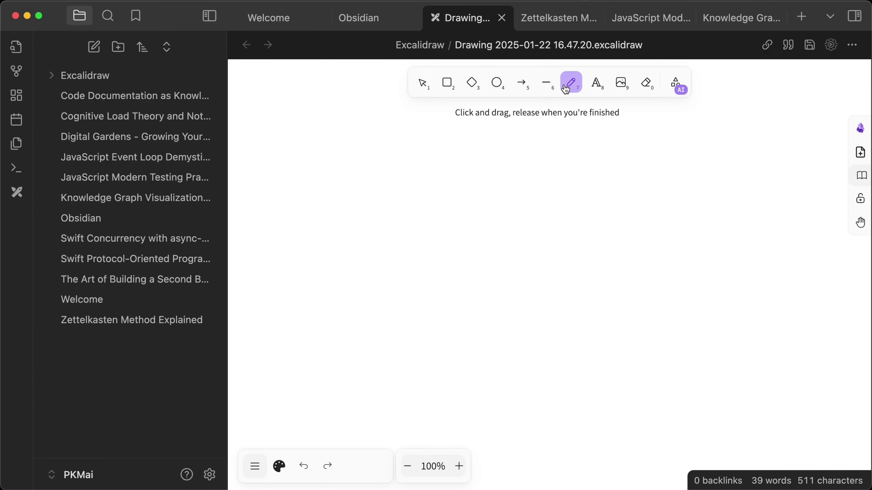
left_click_drag(391, 177, 484, 253)
mouse_move(470, 181)
left_mouse_down()
mouse_move(380, 272)
mouse_move(349, 257)
mouse_move(492, 165)
mouse_move(473, 284)
left_mouse_up()
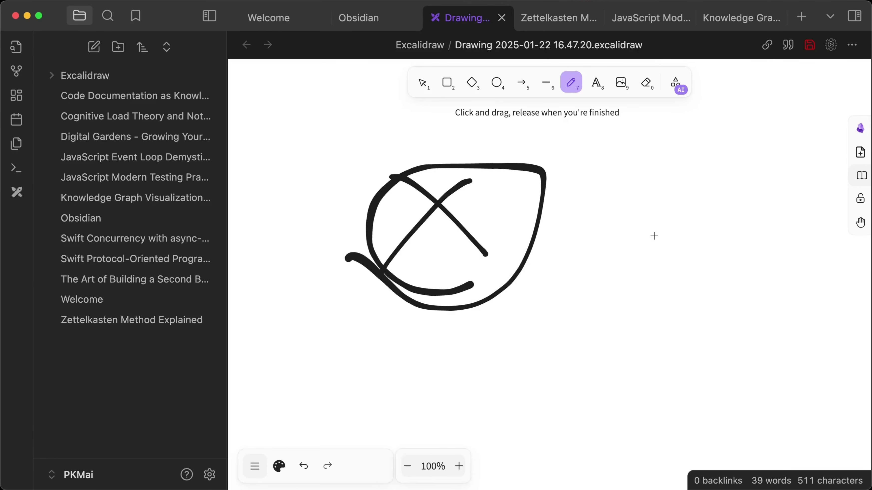
left_click_drag(583, 234, 758, 225)
left_click_drag(696, 195, 703, 302)
left_click_drag(607, 280, 757, 277)
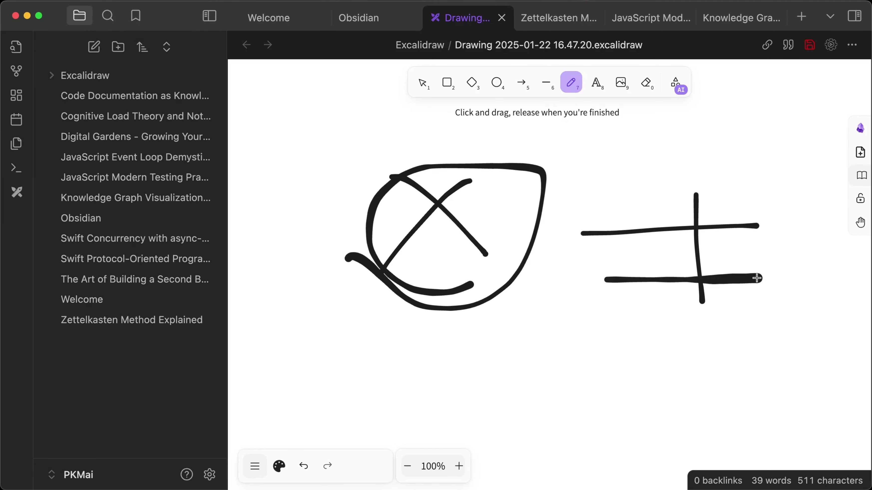
- Undo all the freehand pen strokes on the canvas
key("super+z")
key("super+z")
key("super+z")
key("super+z")
key("super+z")
key("super+z")
key("super+z")
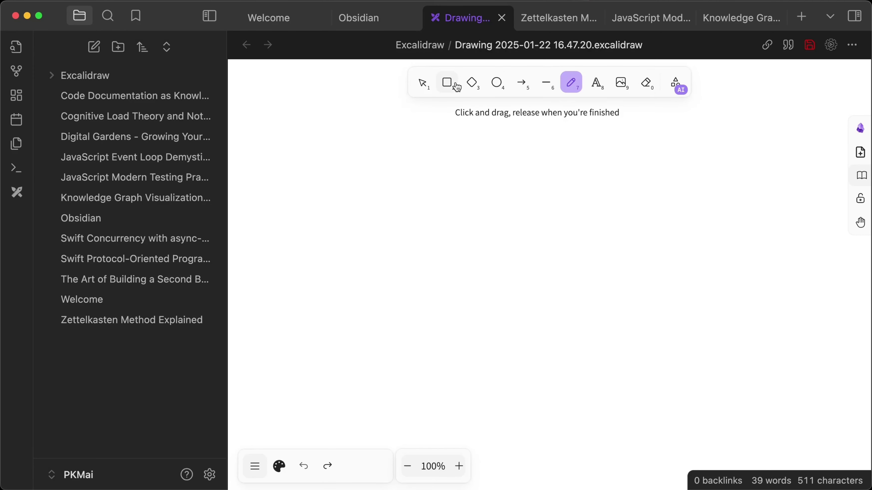
- Draw a rectangle labelled "collab?" and move it to the upper middle of the canvas
left_click(448, 83)
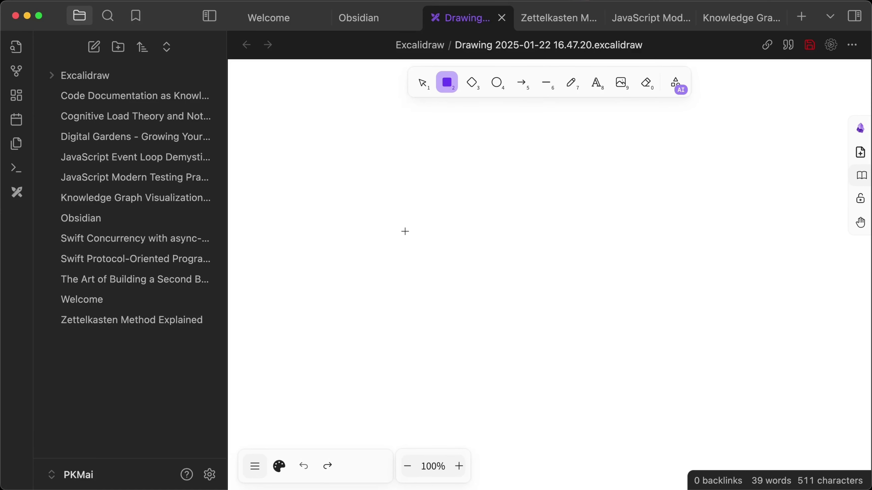
left_click_drag(374, 198, 478, 242)
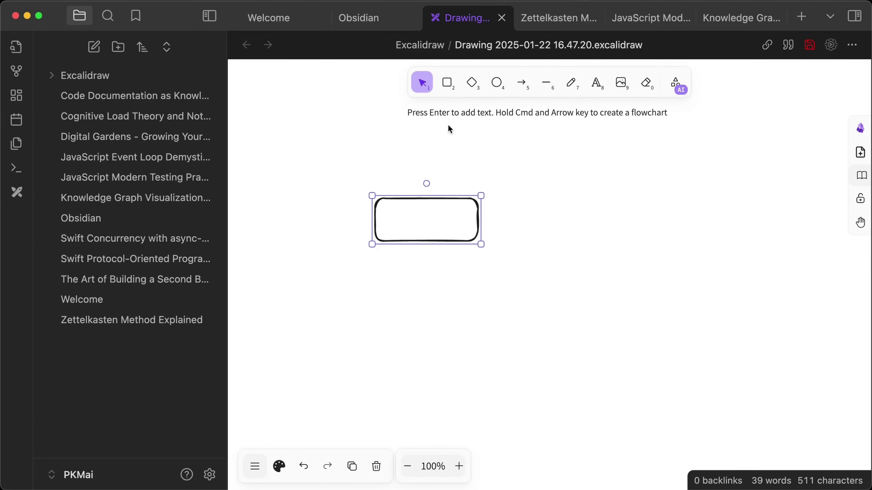
double_click(418, 216)
type("collab?")
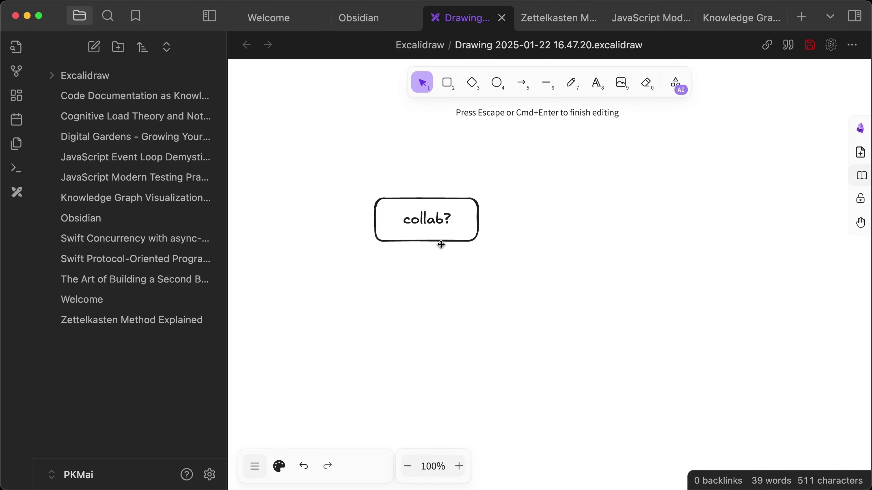
left_click_drag(441, 245, 572, 217)
left_click(570, 259)
- Draw two empty rectangles side by side below the "collab?" box
left_click(445, 90)
mouse_move(396, 280)
left_mouse_down()
mouse_move(487, 334)
mouse_move(516, 326)
left_mouse_up()
left_click(443, 88)
left_click_drag(573, 277, 713, 332)
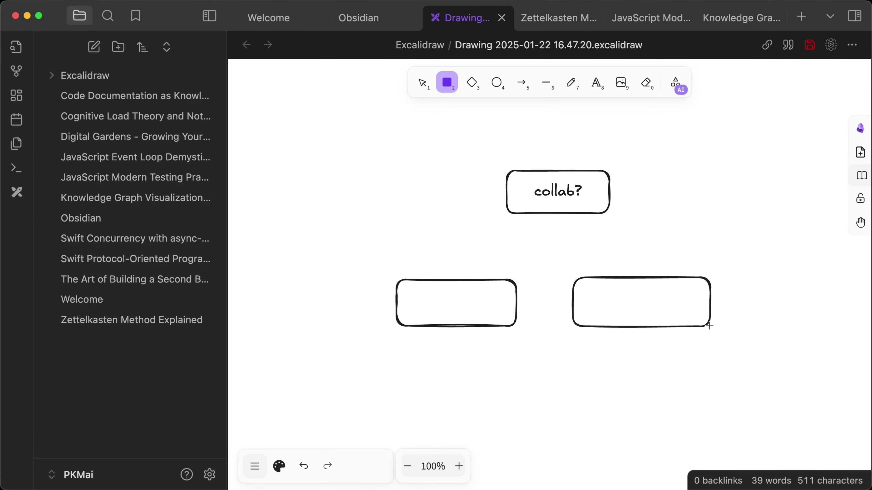
- Draw arrows from the bottom of the "collab?" box to the tops of both lower rectangles
left_click(521, 84)
left_click(549, 215)
left_click(455, 273)
left_click(456, 272)
key("a")
left_click(583, 215)
left_click(631, 276)
left_click(631, 276)
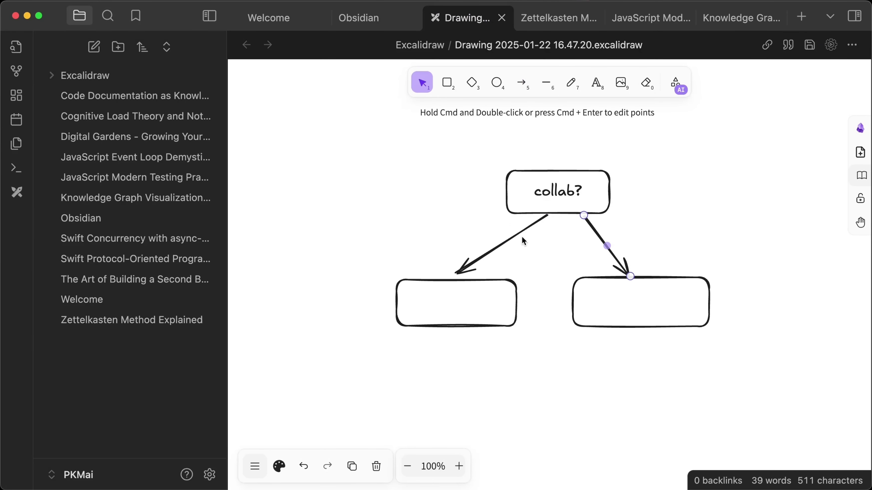
- Label the arrow to the lower-left rectangle "No" and the arrow to the lower-right rectangle "Yes"
double_click(510, 243)
type("No")
double_click(602, 241)
type("Yes")
- Label the lower-left rectangle "Obsidian" and the lower-right rectangle "Notion"
double_click(461, 304)
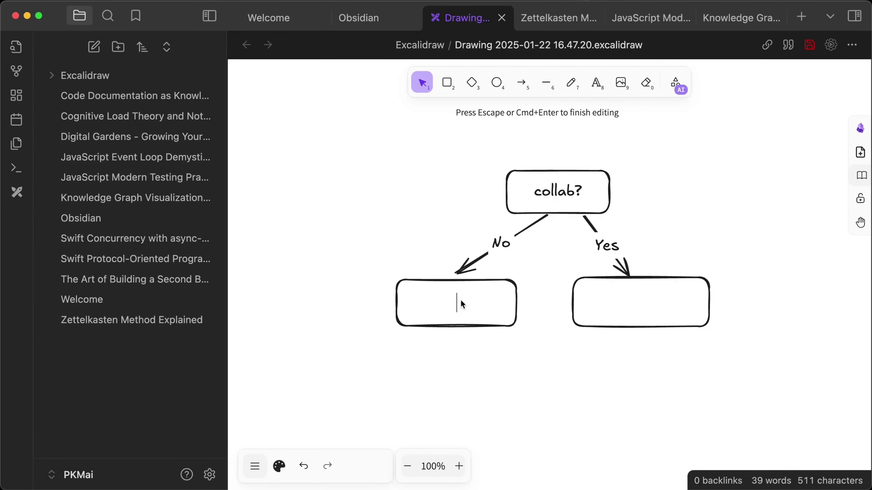
type("Obsidian")
double_click(619, 295)
type("Notion")
key("Escape")
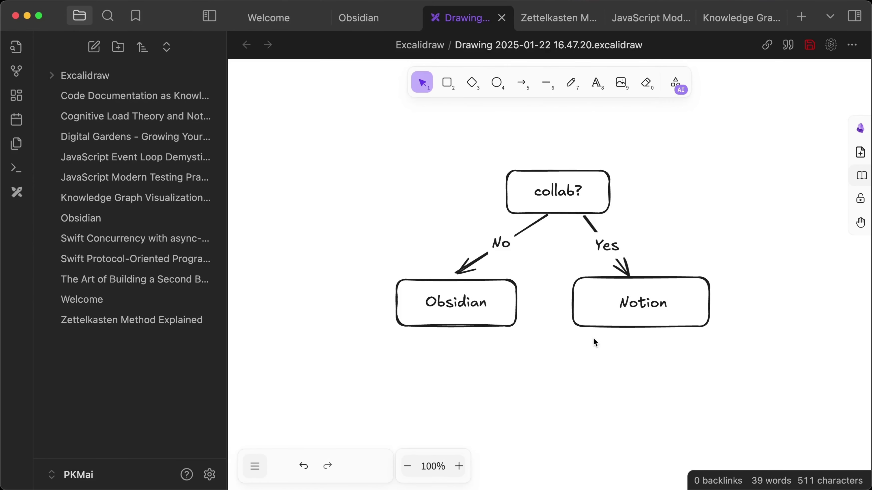
scroll(551, 335, "up", 2)
scroll(552, 335, "right", 2)
scroll(551, 335, "up", 5)
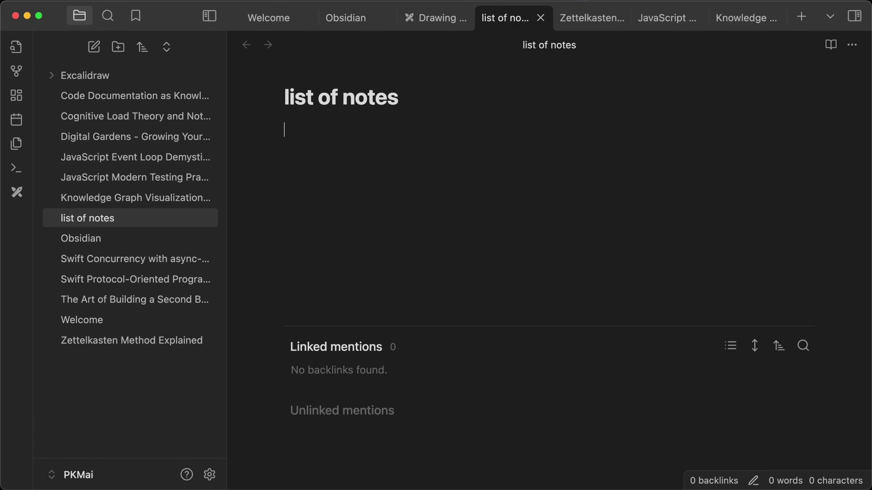
- Start a dataview code block in the body of the "list of notes" note
type("```datrav")
key("BackSpace")
key("BackSpace")
key("BackSpace")
type("aview")
key("Return")
- Fill the dataview block with the query table from "" and look through the rendered file list
type("TABLE")
key("BackSpace")
key("BackSpace")
key("BackSpace")
key("BackSpace")
key("BackSpace")
type("table ")
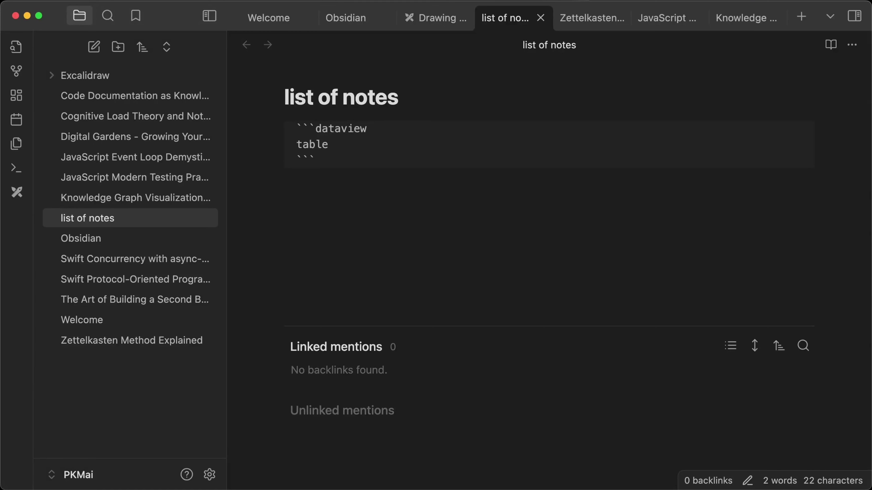
type("from \"")
key("Up")
key("Up")
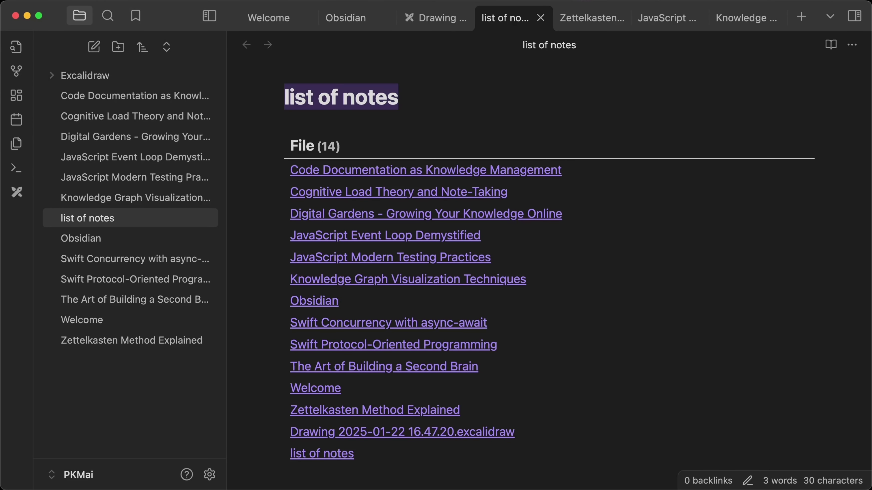
scroll(362, 161, "down", 3)
scroll(363, 162, "up", 2)
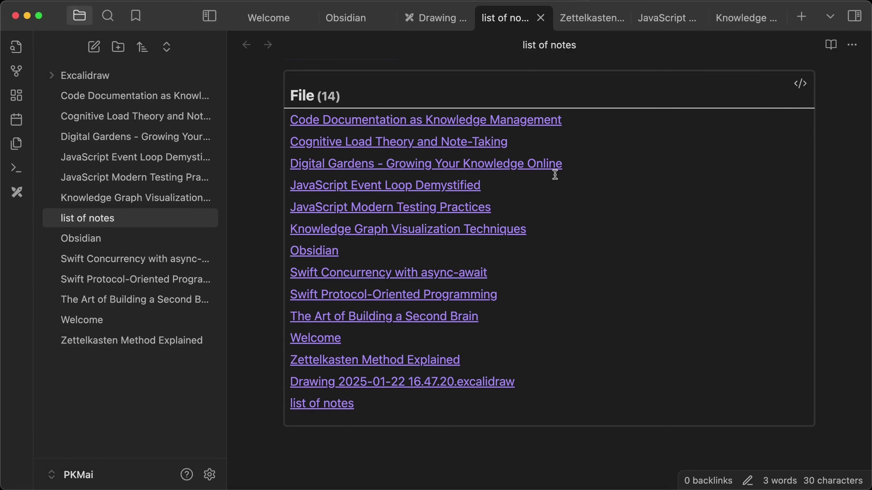
scroll(438, 89, "up", 2)
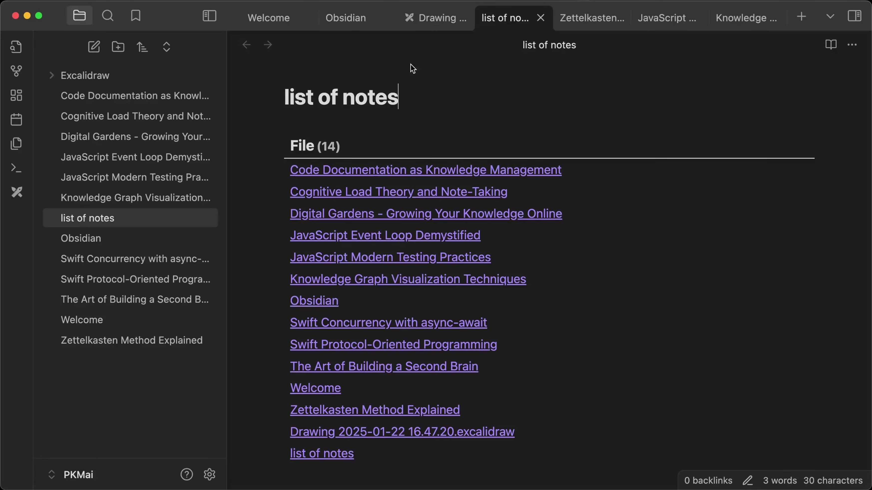
- Create a new note titled "a quick note"
left_click(95, 48)
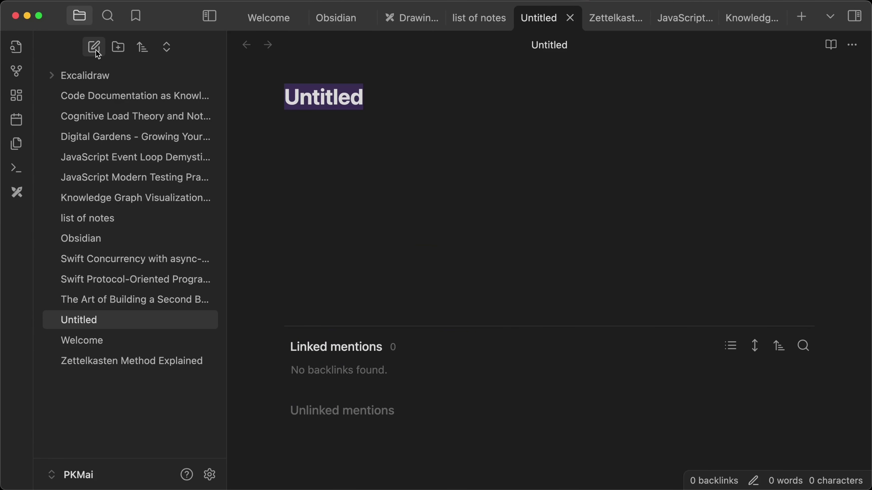
type("a quick note")
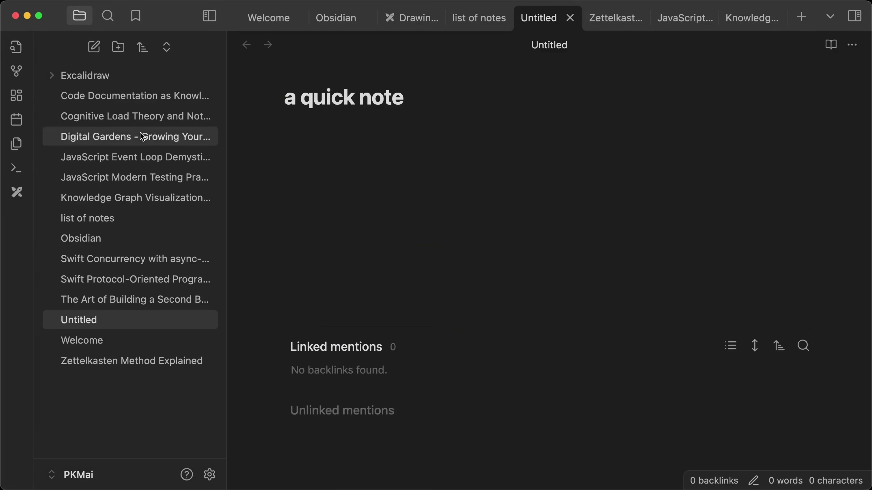
key("Return")
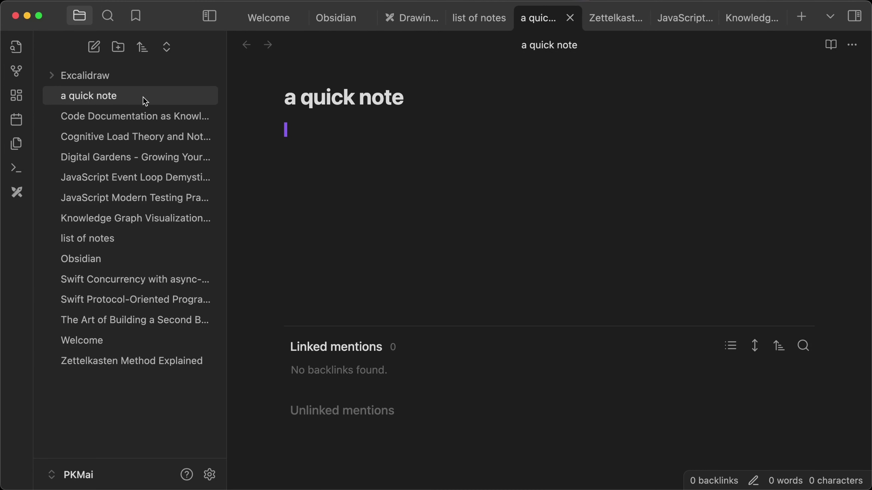
- Reopen the "list of notes" note, insert a blank line above the dataview block and check its table
left_click(113, 238)
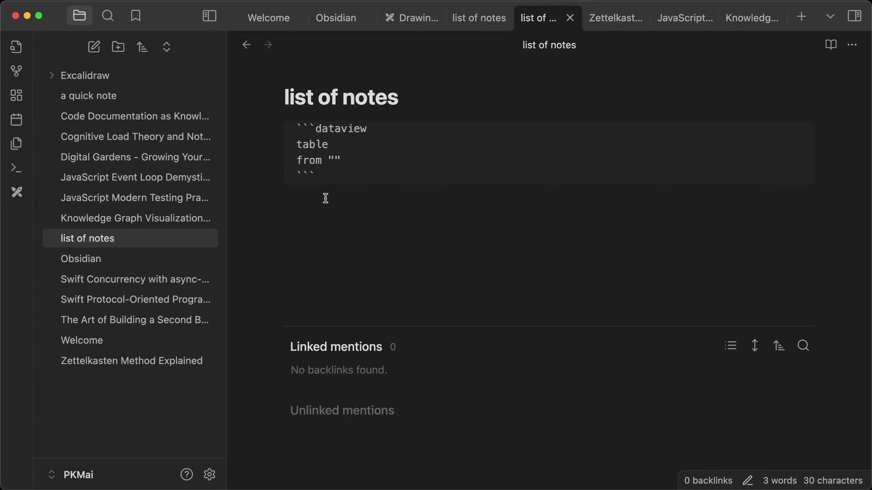
key("shift+o")
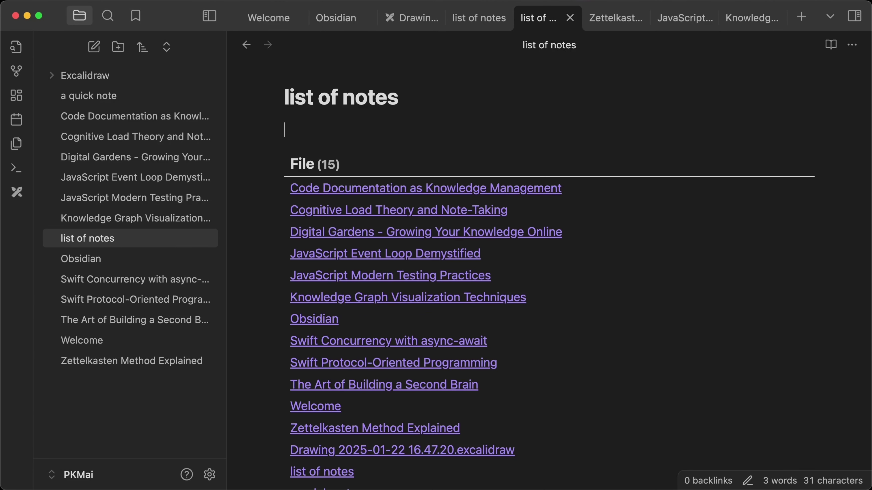
scroll(617, 144, "down", 2)
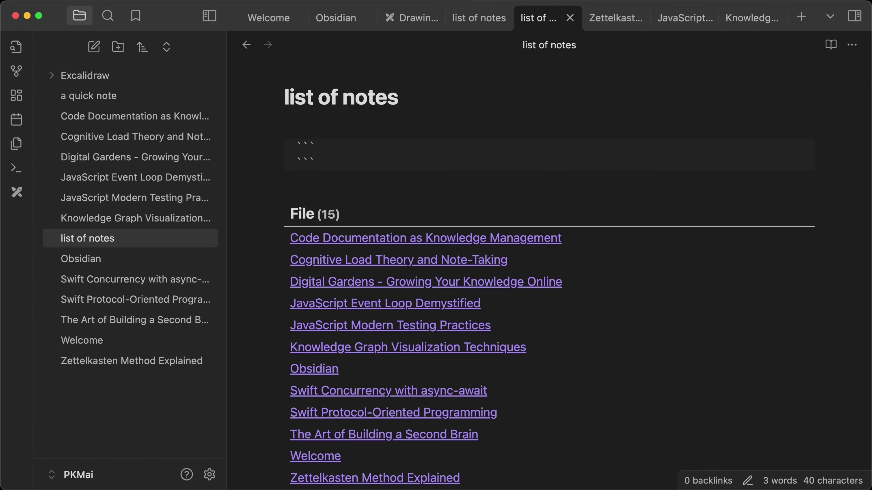
- Write and render a dataviewjs block above the file table that lists, under "Page Name", links to pages whose names start with "O"
type("dataviewjs")
key("Return")
type("dv.table([\"Page Name\"], dv.pages()   .where(p => p.file.name.startsWith(\"o\"))   .map(p => [p.file.link]))")
key("BackSpace")
type("O")
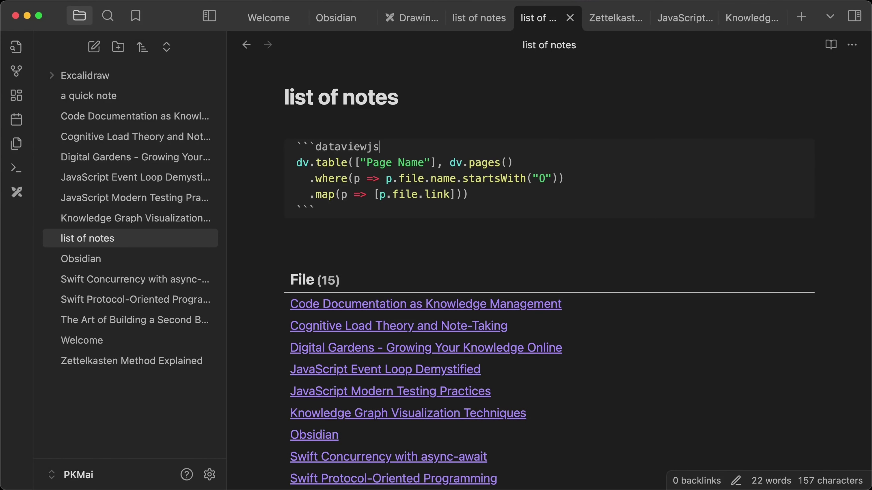
key("Up")
key("Down")
left_click(460, 125)
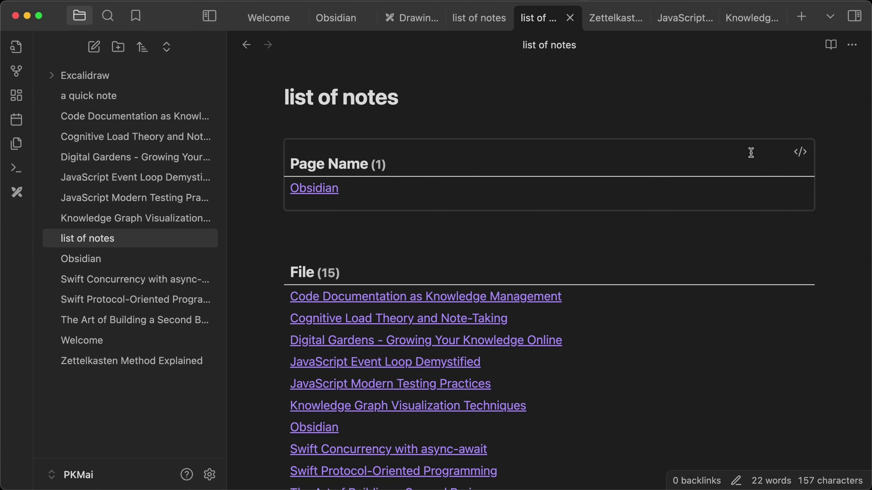
- Change the startsWith value in the dataviewjs filter to lowercase "o" and render the table
left_click(800, 152)
left_click(543, 179)
key("BackSpace")
type("d")
left_click(499, 115)
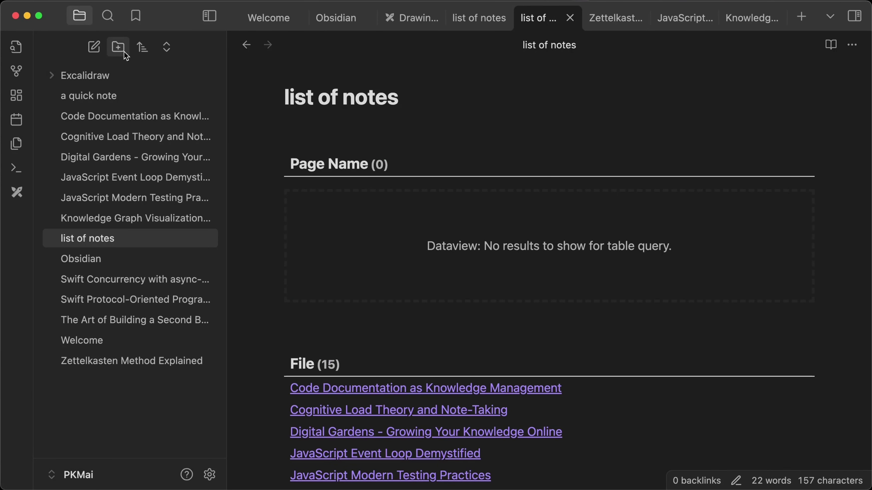
- Create a new note titled "o hey" with the body text "how nice"
left_click(97, 49)
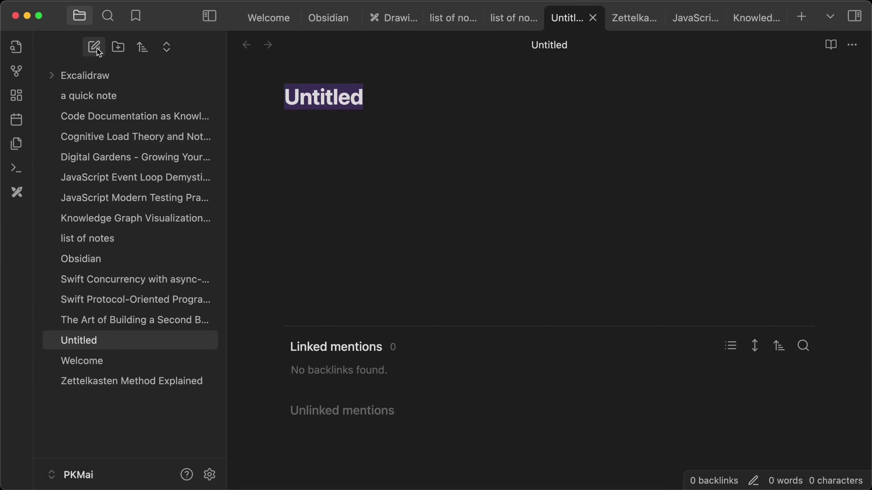
type("o hey")
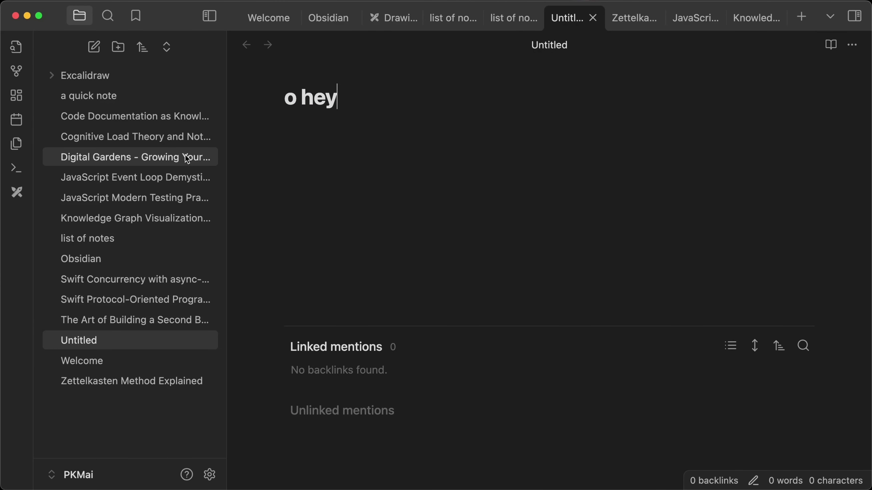
key("Return")
type("w")
key("BackSpace")
key("BackSpace")
type("how nice")
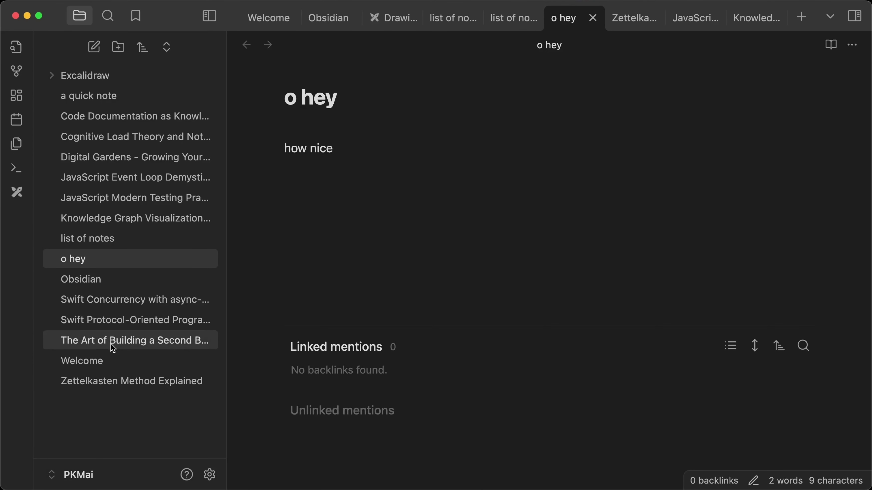
- In "list of notes", insert .toLowerCase() between p.file.name and .startsWith in the dataviewjs filter and render the table
left_click(94, 242)
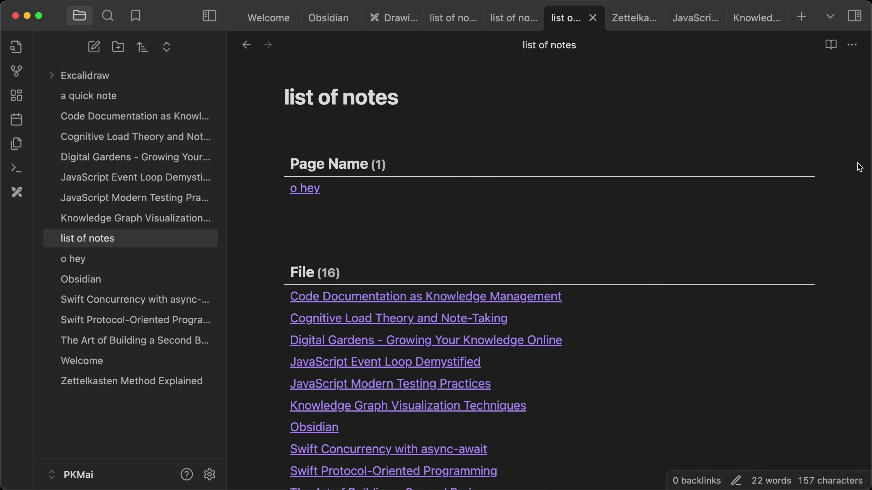
left_click(801, 154)
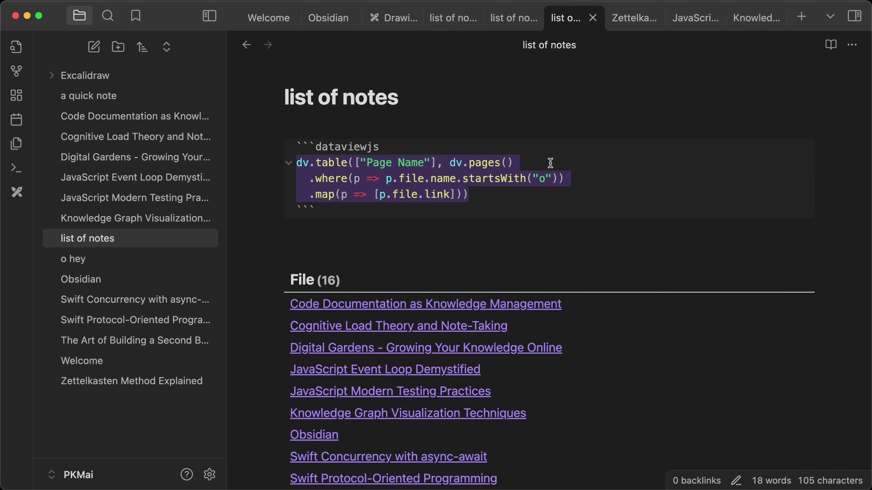
left_click(475, 195)
left_click(450, 179)
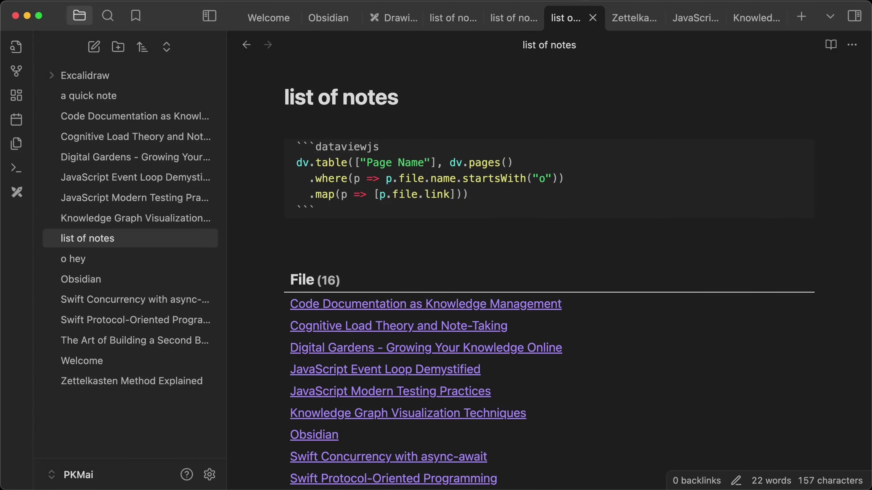
type(")")
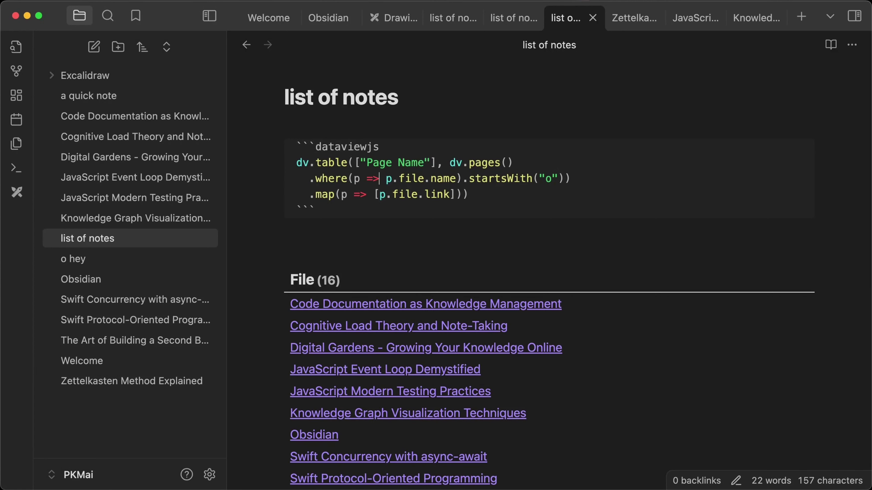
type("(")
key("BackSpace")
key("Left")
key("BackSpace")
type(".toLowerCase()")
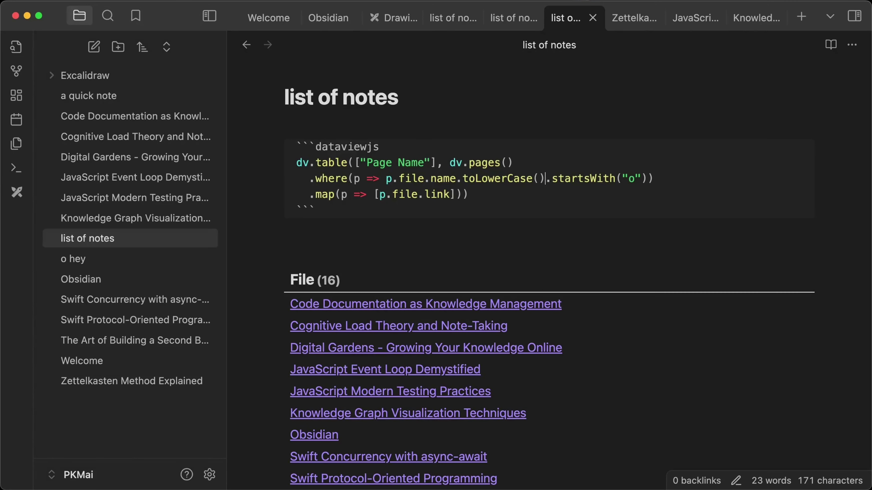
left_click(430, 115)
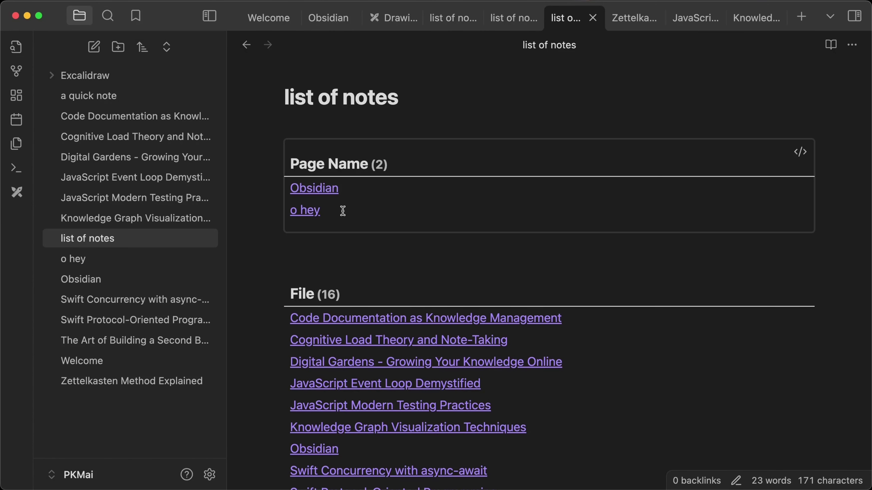
- Reopen the dataviewjs code, then switch to the browser and look over the obsidian-dataview GitHub repository down to its README
left_click(798, 152)
left_click(338, 147)
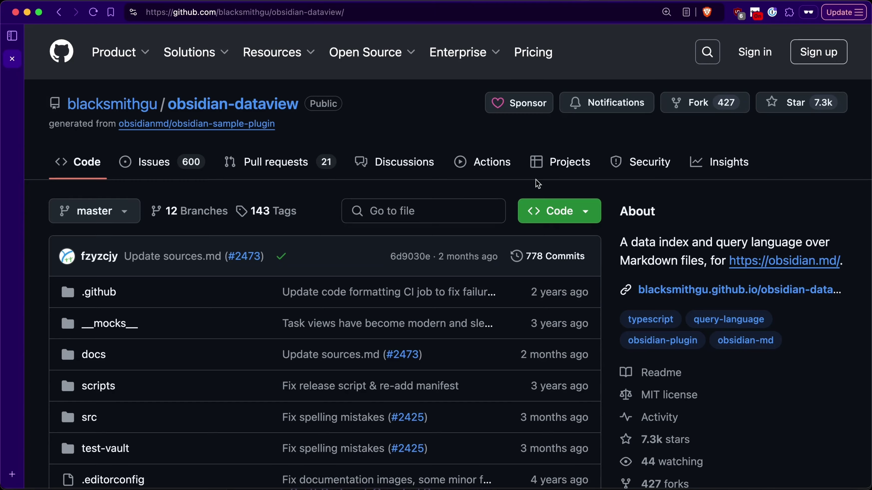
scroll(537, 183, "down", 20)
scroll(538, 183, "down", 12)
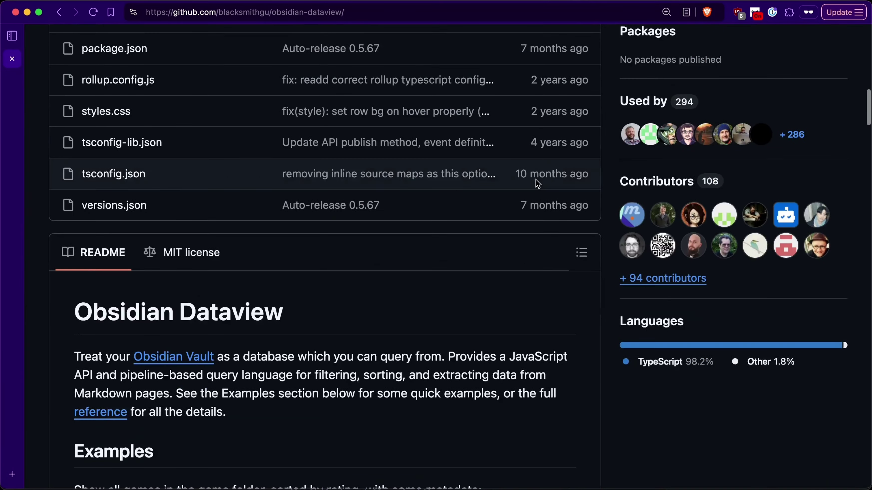
scroll(537, 183, "up", 20)
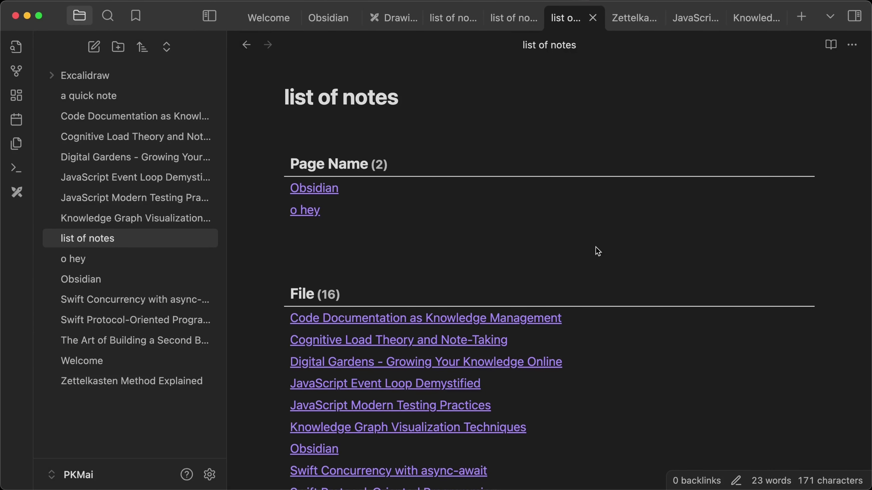
- Install and apply the Blue Topaz community theme from the appearance settings in Obsidian
key("super+comma")
left_click(696, 172)
left_click(770, 162)
left_click(769, 162)
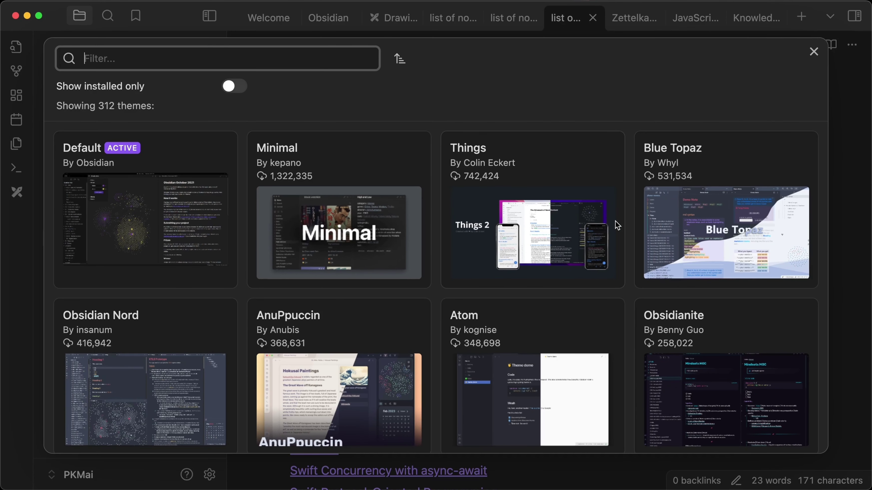
left_click(714, 220)
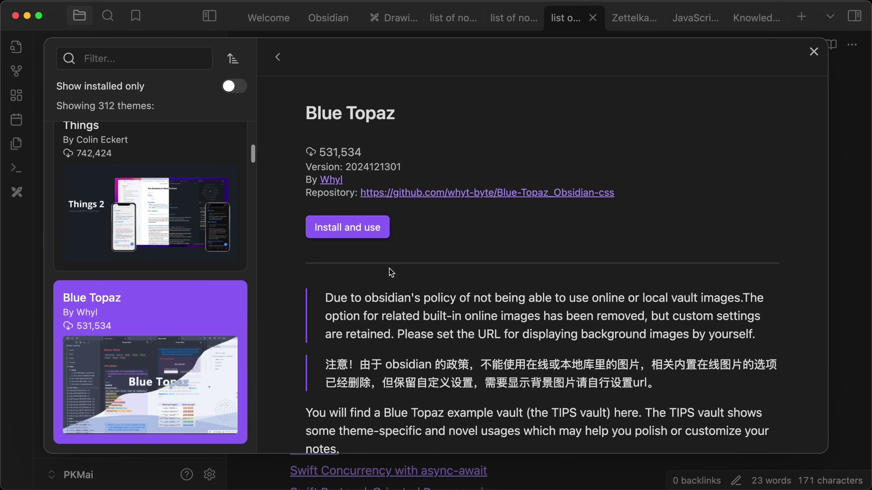
key("Escape")
- Look over the "list of notes" and "Obsidian" notes in the Blue Topaz theme
scroll(374, 277, "down", 4)
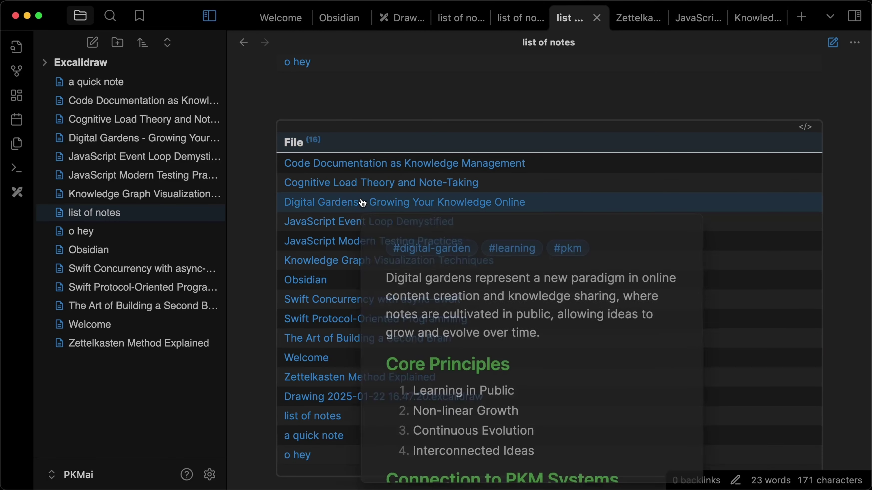
scroll(362, 203, "up", 4)
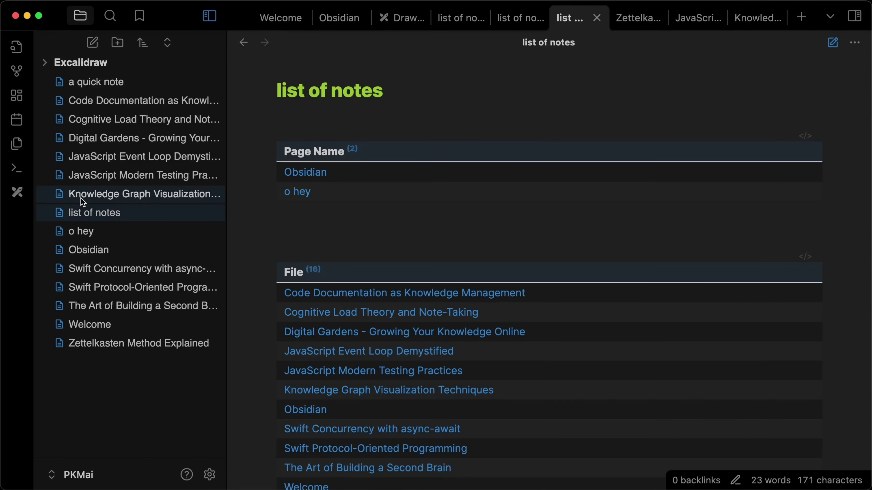
left_click(83, 249)
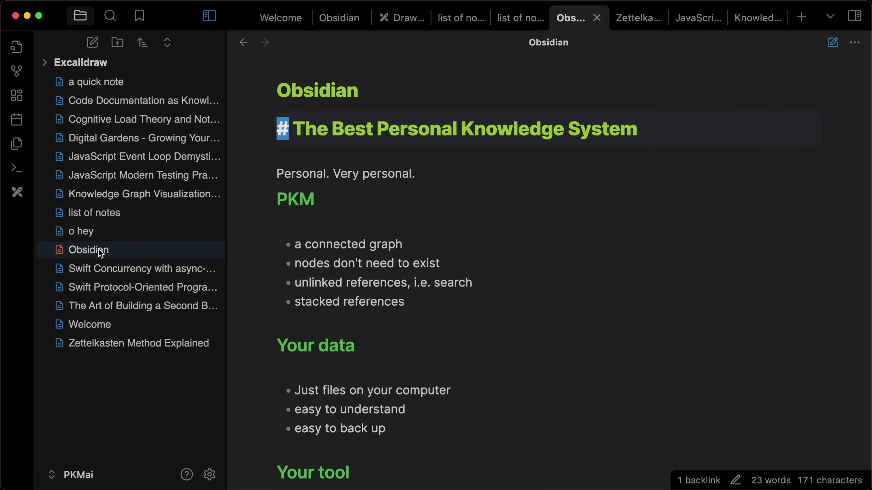
scroll(509, 208, "down", 5)
scroll(509, 208, "up", 5)
scroll(509, 207, "down", 2)
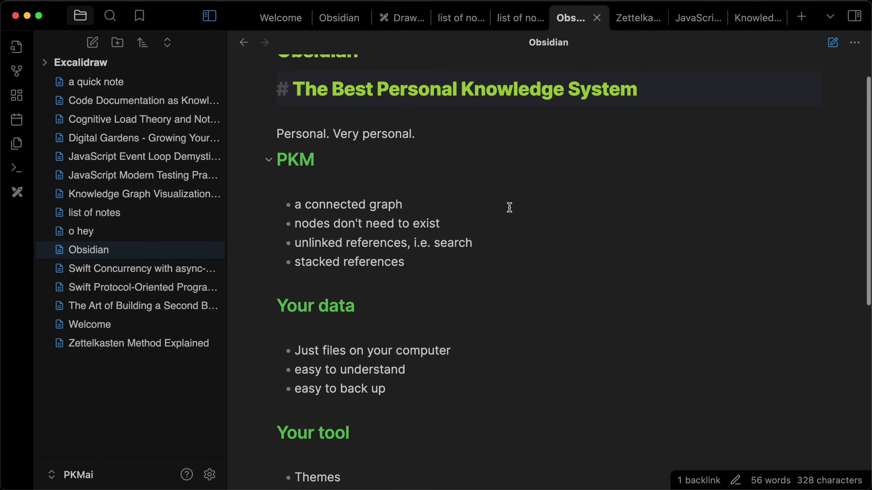
scroll(509, 208, "up", 2)
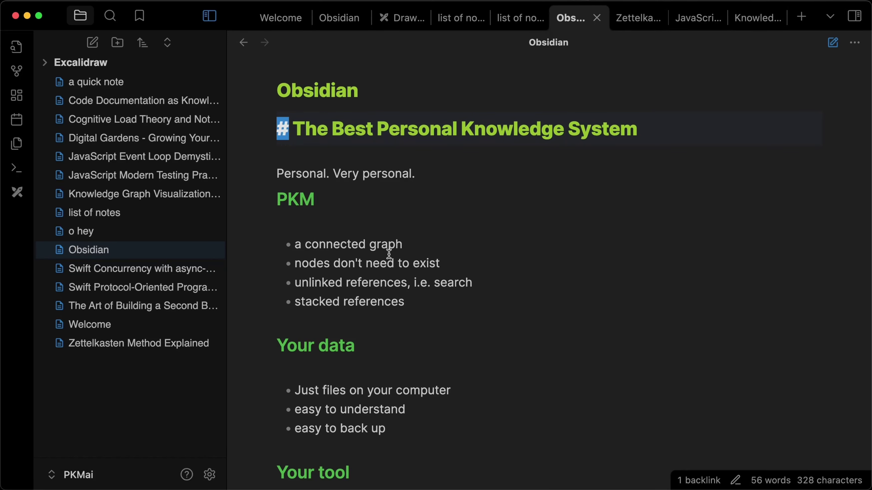
- View the community theme browser from the appearance settings and close it
key("super+comma")
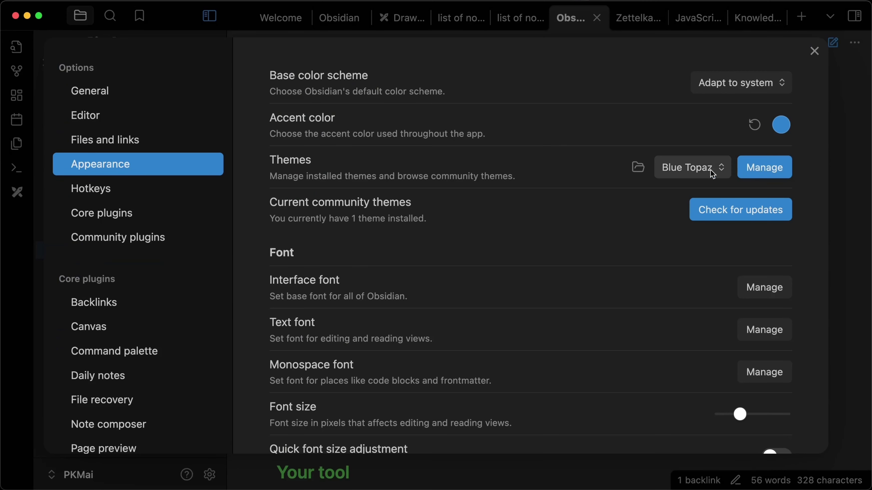
left_click(756, 167)
key("Escape")
key("Escape")
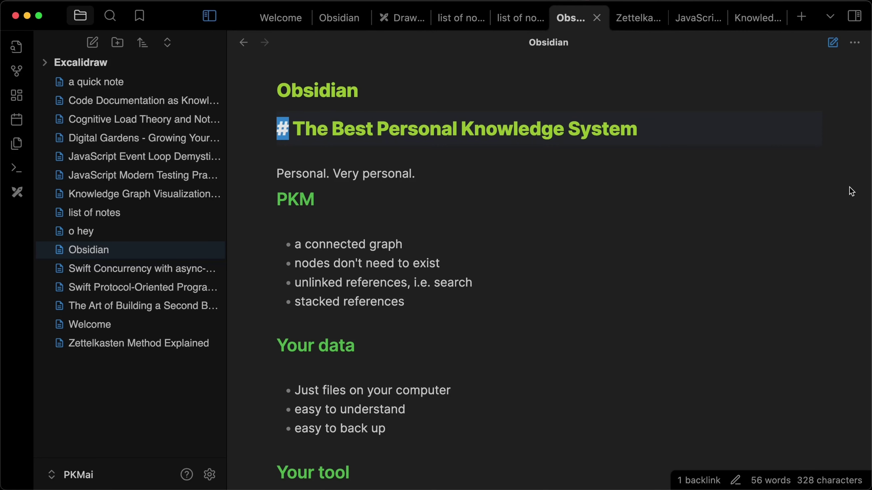
- Select the word "Personal" in the heading "The Best Personal Knowledge System"
left_click(398, 131)
double_click(403, 129)
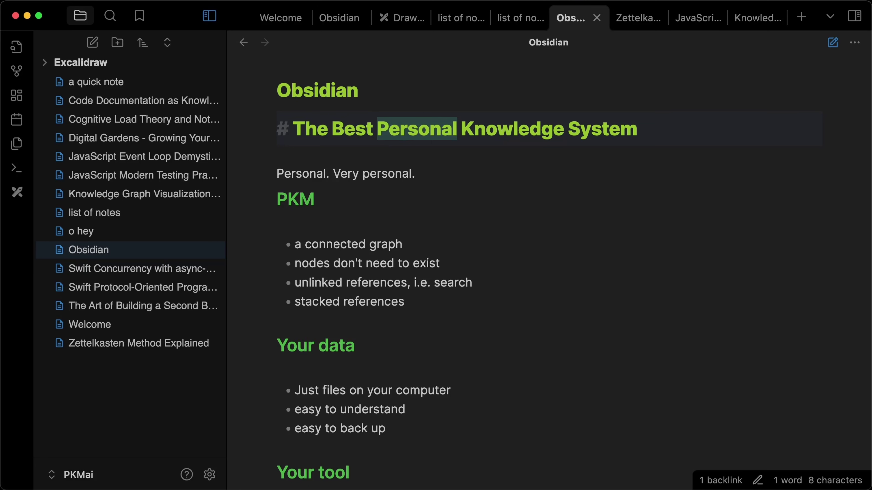